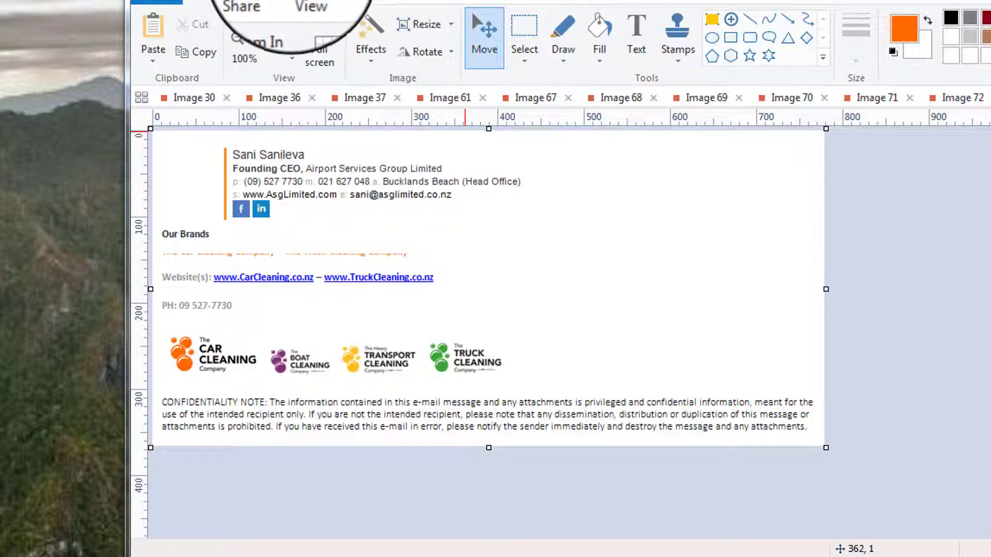
pyautogui.moveTo(297, 0); pyautogui.dragTo(990, 0)
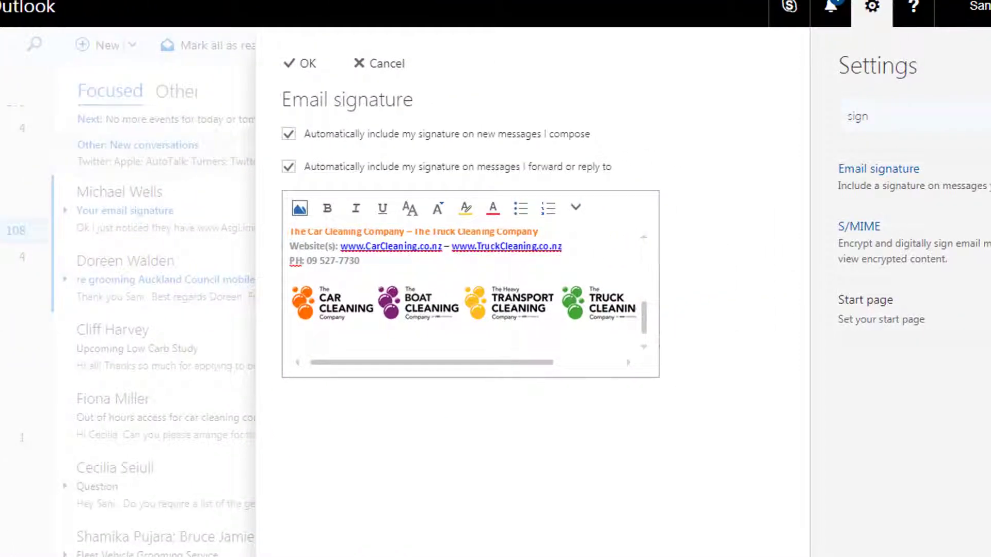
pyautogui.moveTo(643, 329); pyautogui.dragTo(641, 289)
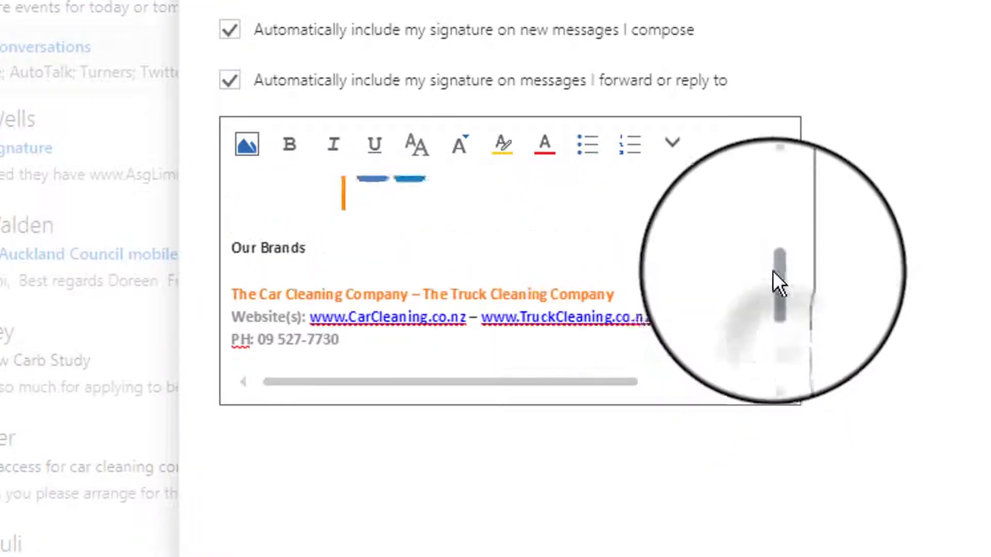
pyautogui.moveTo(779, 283); pyautogui.dragTo(770, 237)
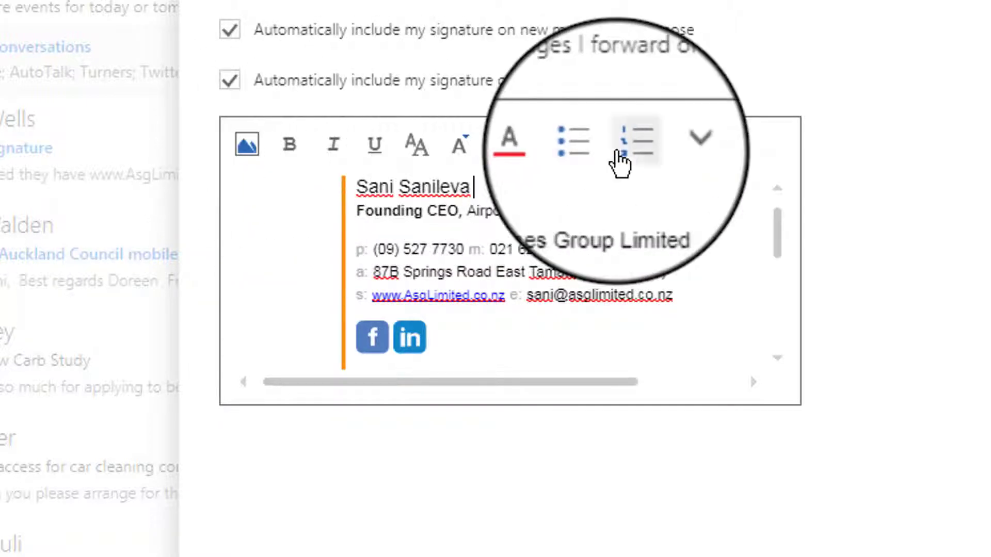
pyautogui.click(679, 148)
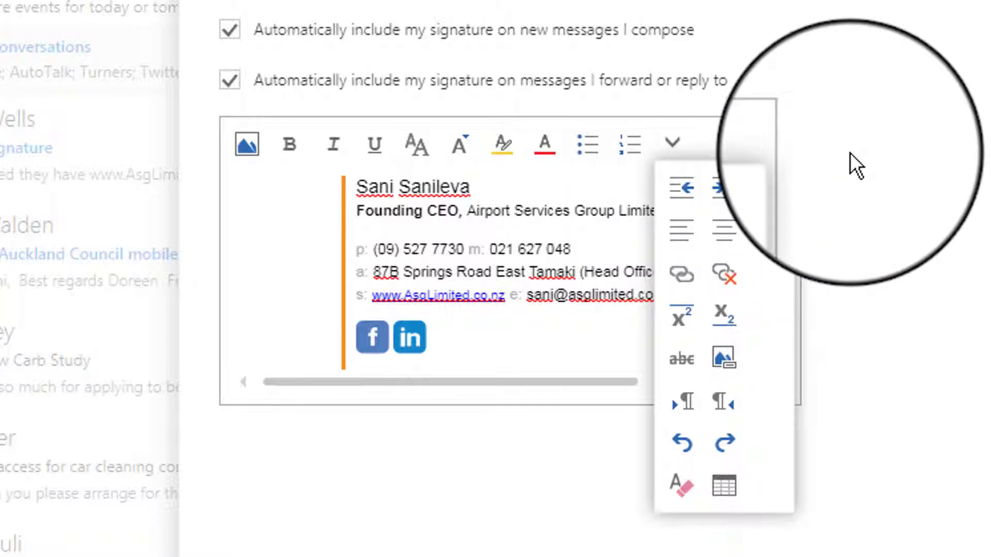
pyautogui.click(831, 140)
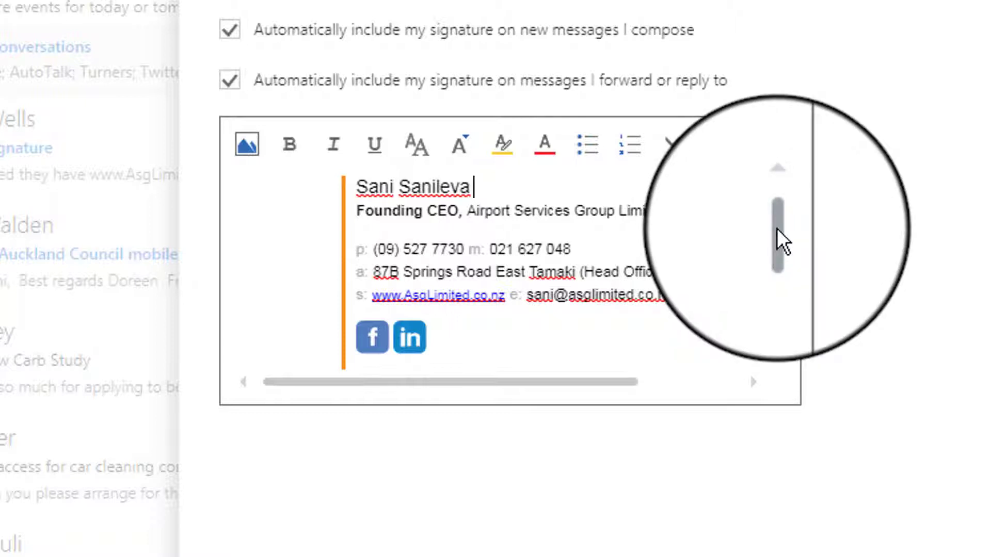
pyautogui.moveTo(774, 230)
pyautogui.mouseDown()
pyautogui.moveTo(782, 326)
pyautogui.moveTo(785, 193)
pyautogui.moveTo(775, 240)
pyautogui.moveTo(784, 311)
pyautogui.mouseUp()
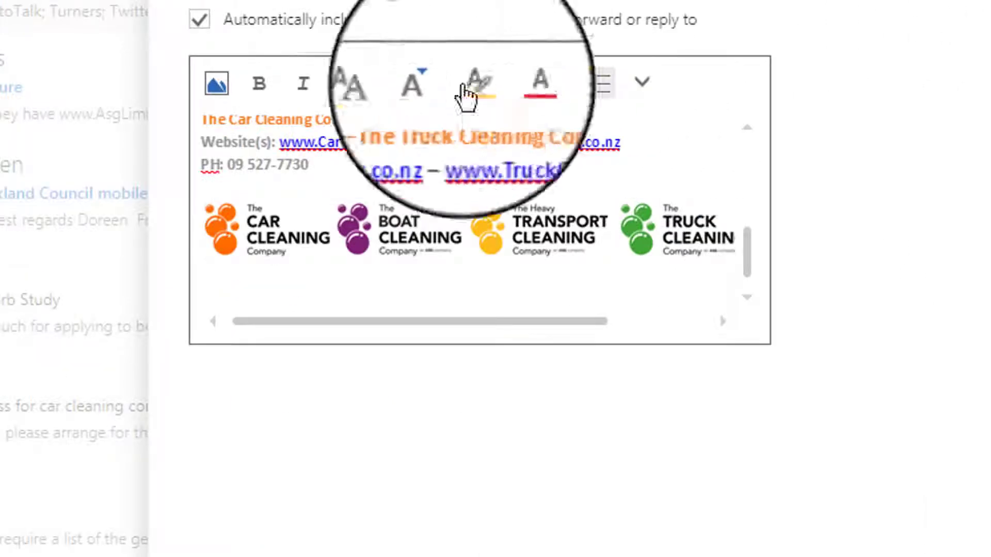
pyautogui.click(642, 83)
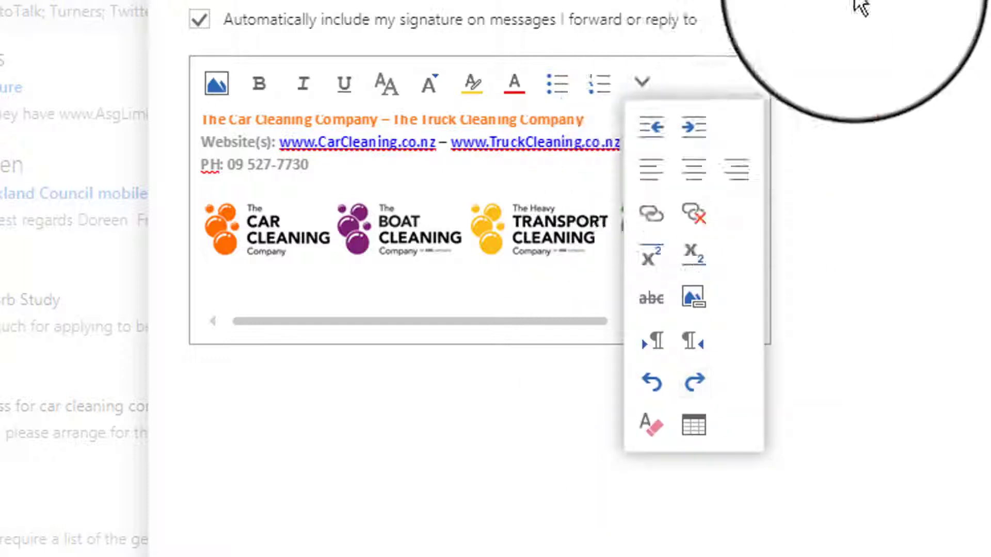
pyautogui.click(831, 64)
pyautogui.moveTo(748, 254)
pyautogui.mouseDown()
pyautogui.moveTo(748, 137)
pyautogui.moveTo(728, 265)
pyautogui.mouseUp()
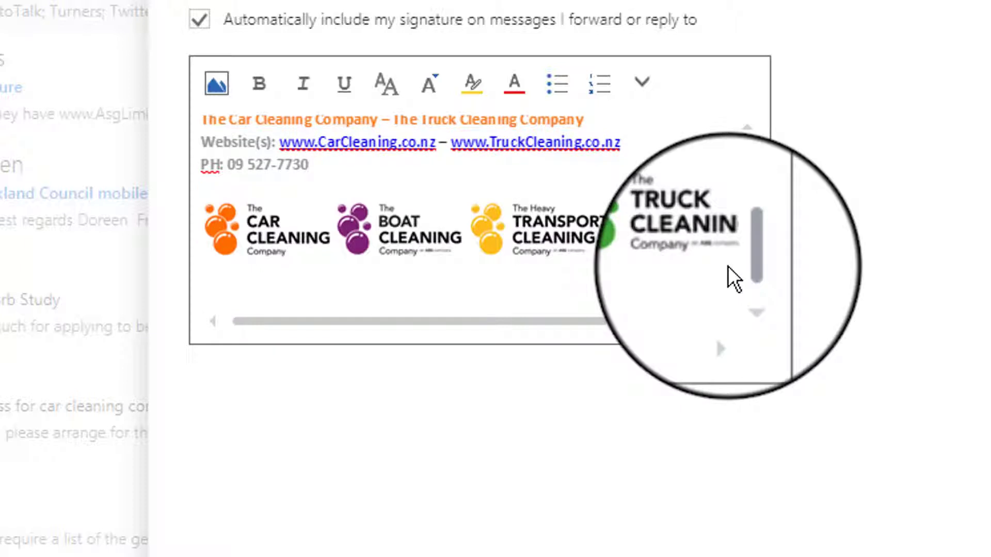
# Step: Inspect the HTML of the brand logo image in the email signature
pyautogui.rightClick(445, 241)
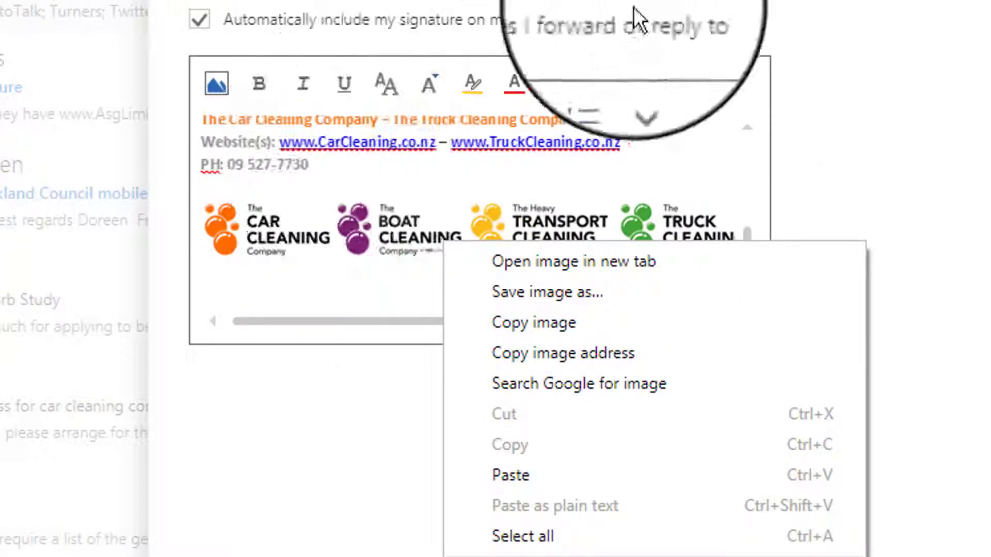
pyautogui.click(868, 34)
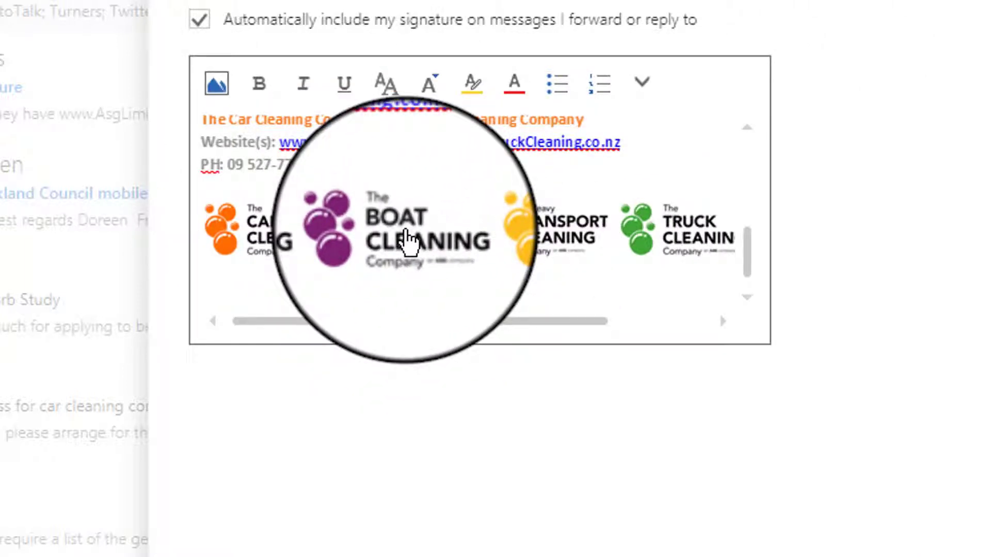
pyautogui.rightClick(408, 240)
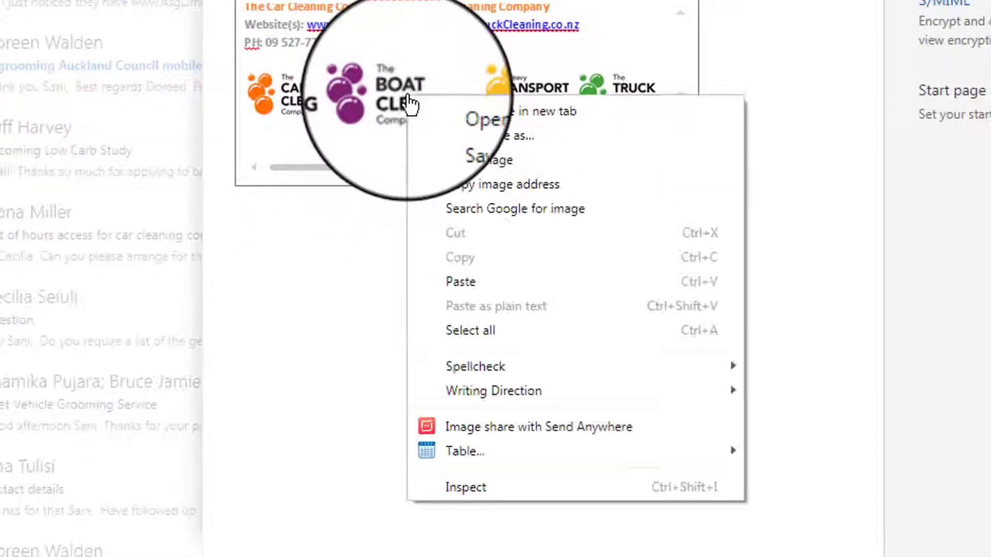
pyautogui.click(513, 485)
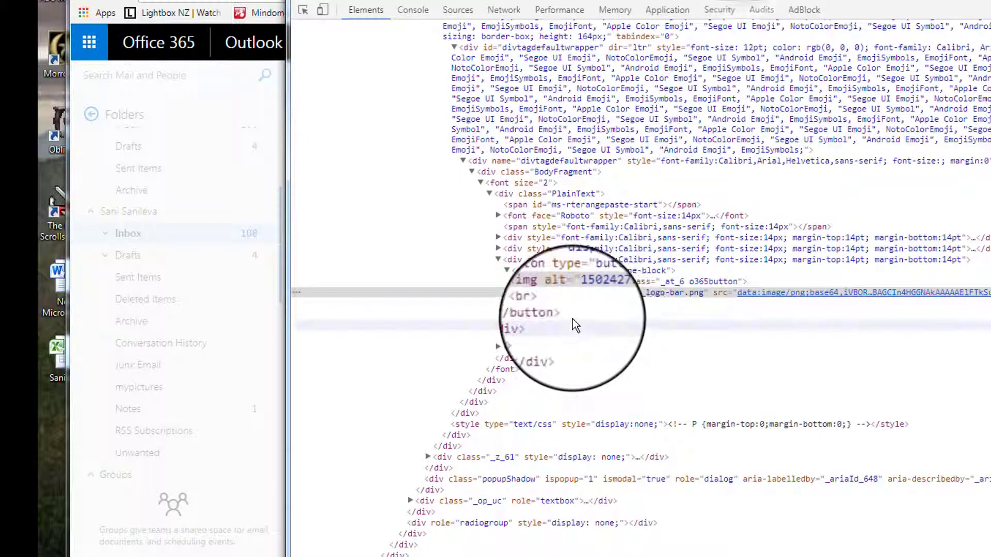
pyautogui.scroll(3, 572, 319)
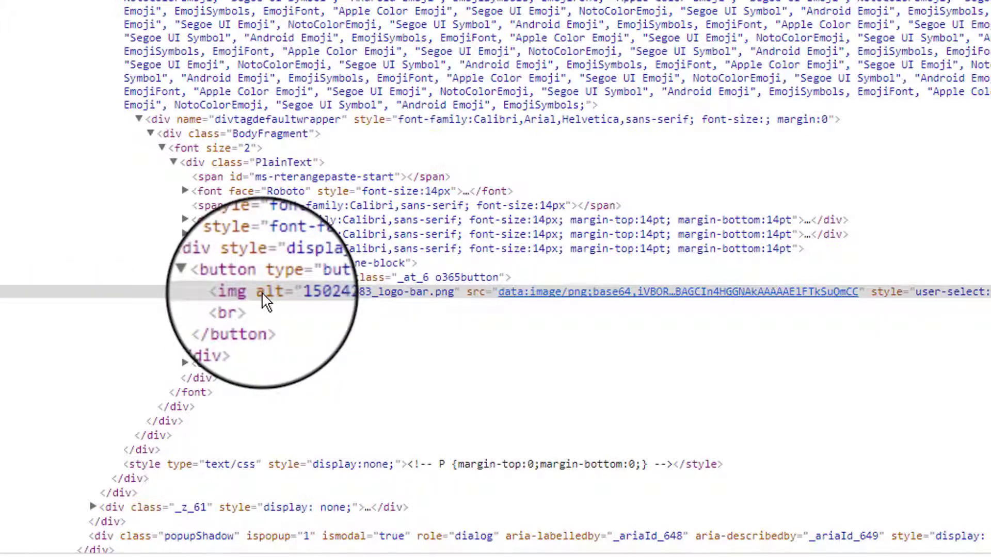
# Step: Move the logo-bar img element out of its button wrapper, and delete the line break and the emptied button element
pyautogui.moveTo(261, 293); pyautogui.dragTo(266, 279)
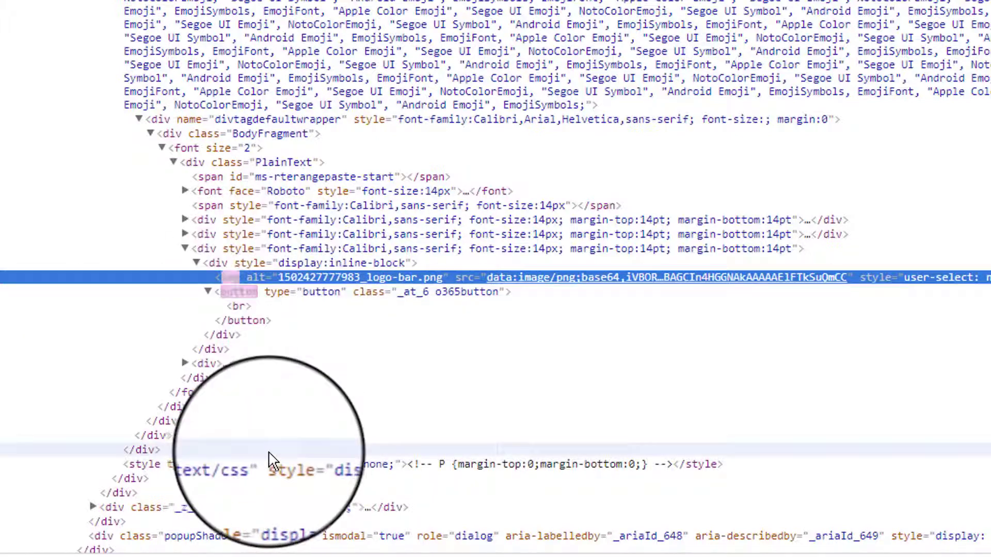
pyautogui.click(240, 307)
pyautogui.press('Delete')
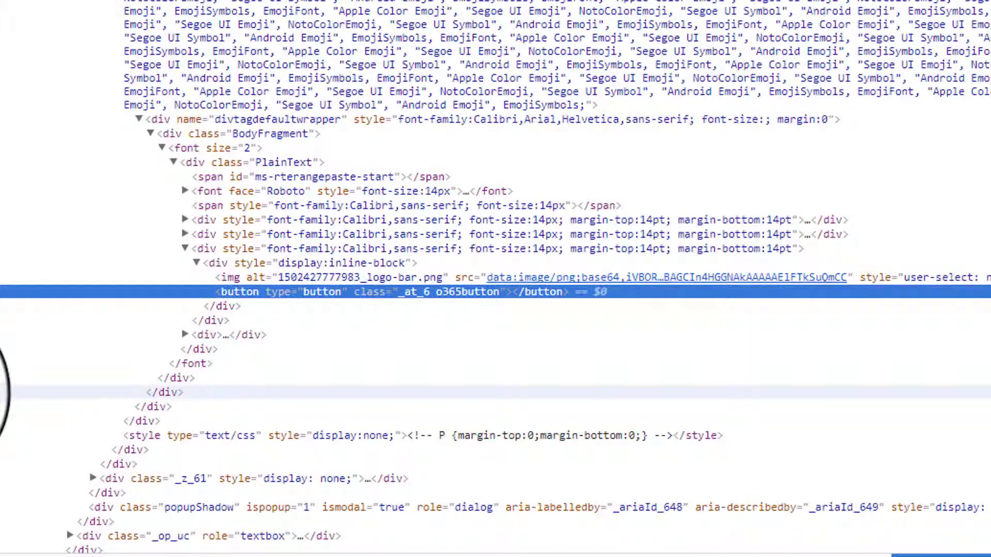
pyautogui.press('Delete')
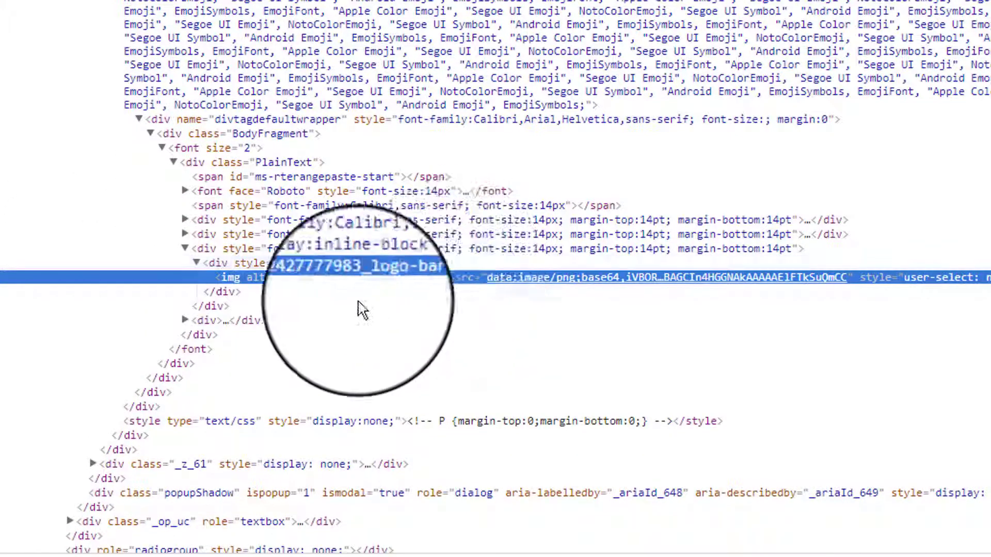
# Step: Remove the alt attribute from the logo-bar img element
pyautogui.doubleClick(339, 278)
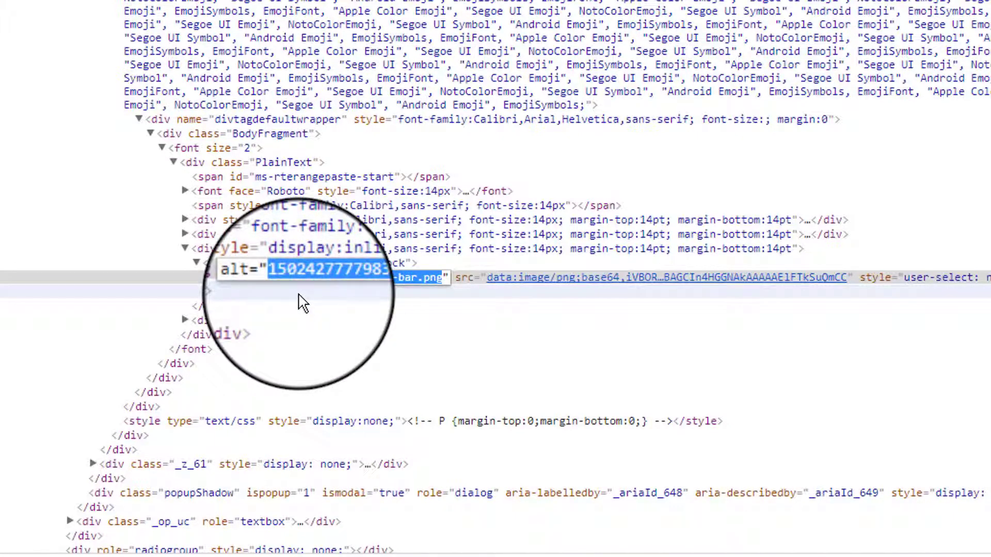
pyautogui.press('BackSpace')
pyautogui.press('BackSpace')
pyautogui.press('BackSpace')
pyautogui.press('BackSpace')
pyautogui.press('BackSpace')
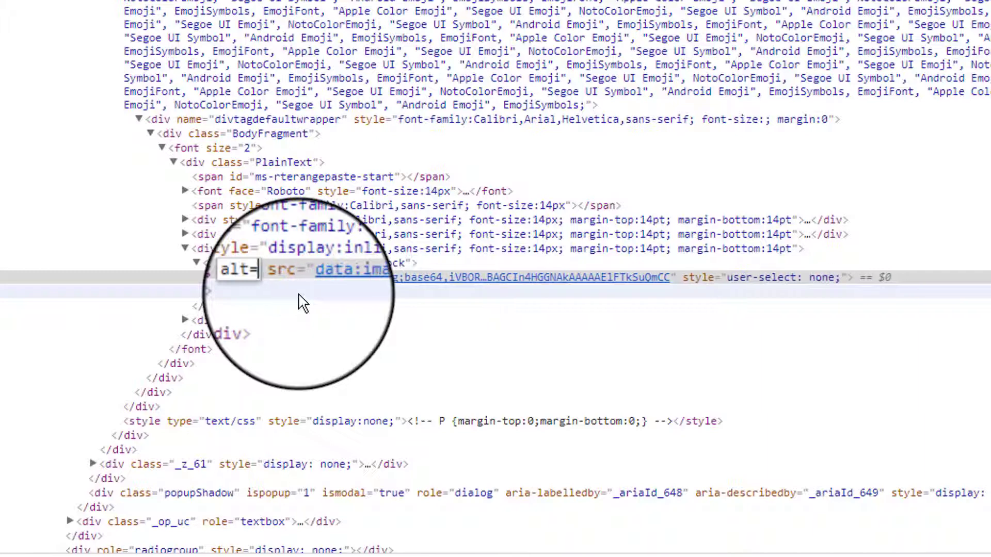
pyautogui.press('BackSpace')
pyautogui.press('BackSpace')
pyautogui.press('Return')
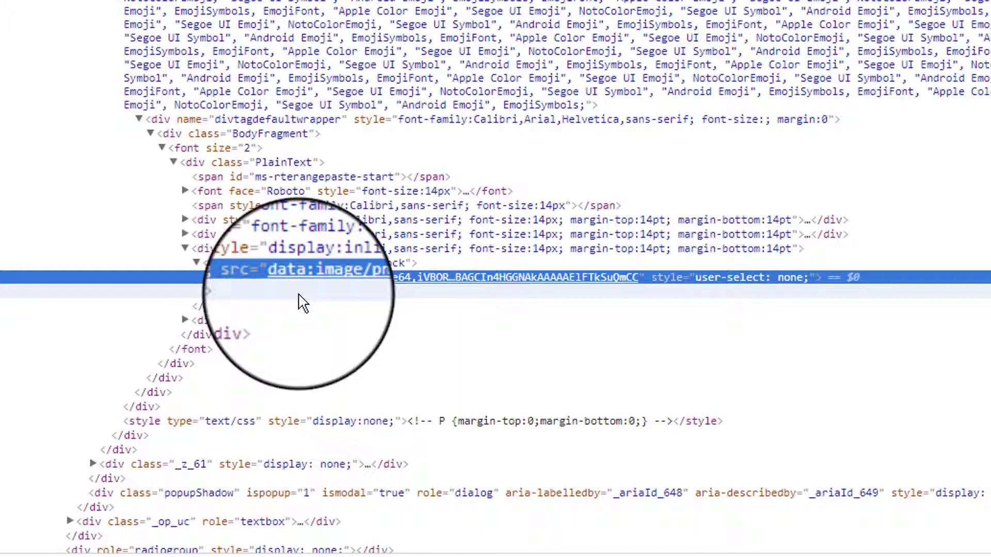
# Step: Return to the signature editor, review the top of the signature and save it
pyautogui.scroll(3, 303, 304)
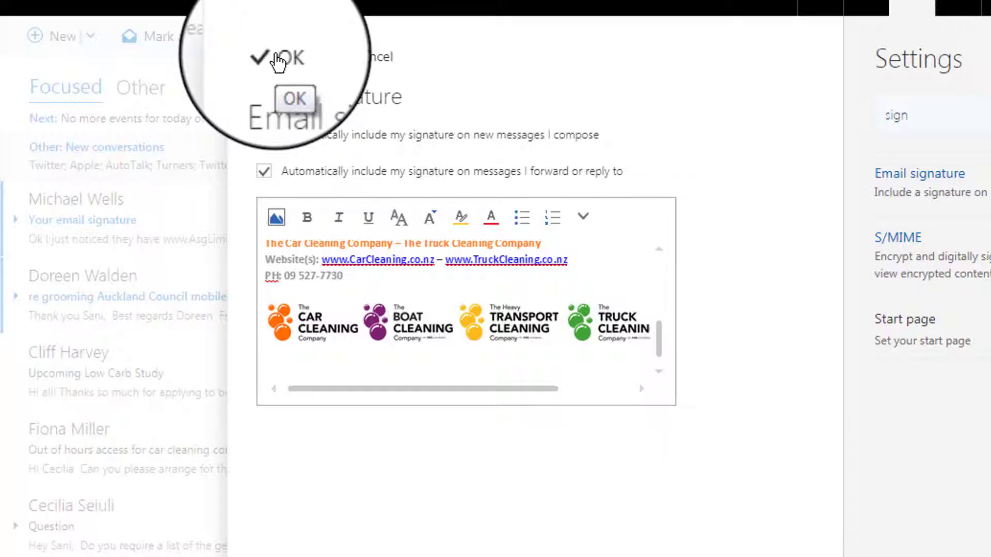
pyautogui.moveTo(663, 355); pyautogui.dragTo(668, 270)
pyautogui.click(478, 246)
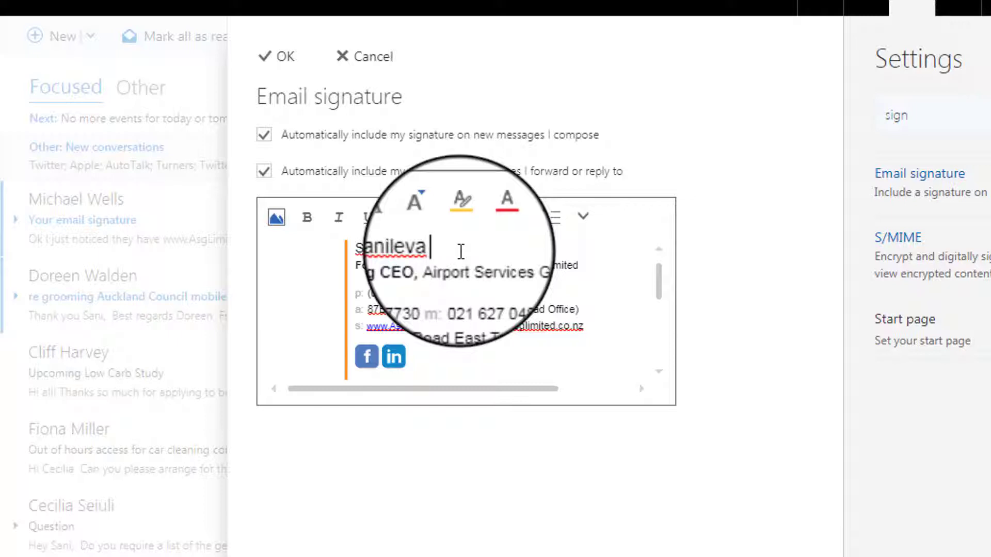
pyautogui.click(279, 59)
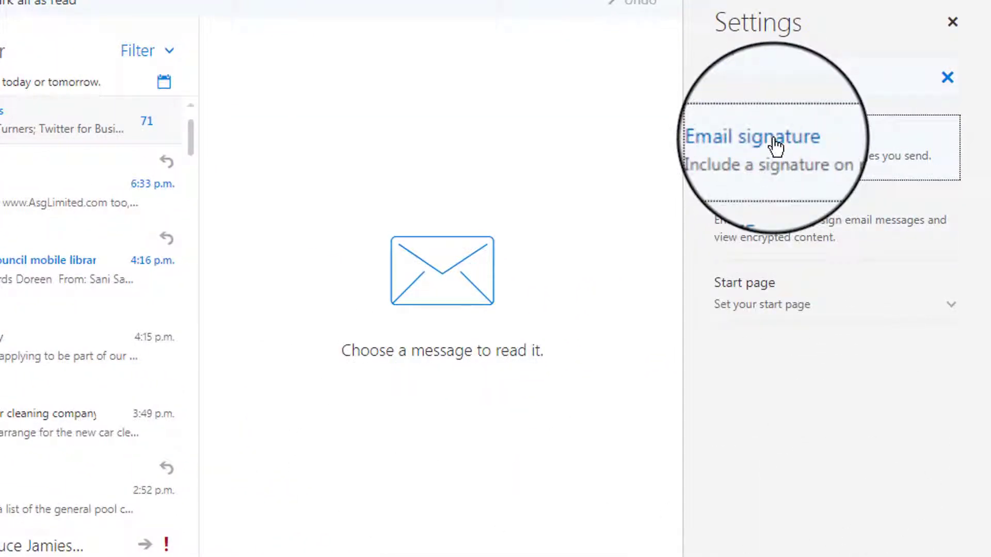
# Step: Reopen the email signature, inspect the saved logo image's HTML, and return to the signature editor
pyautogui.click(775, 150)
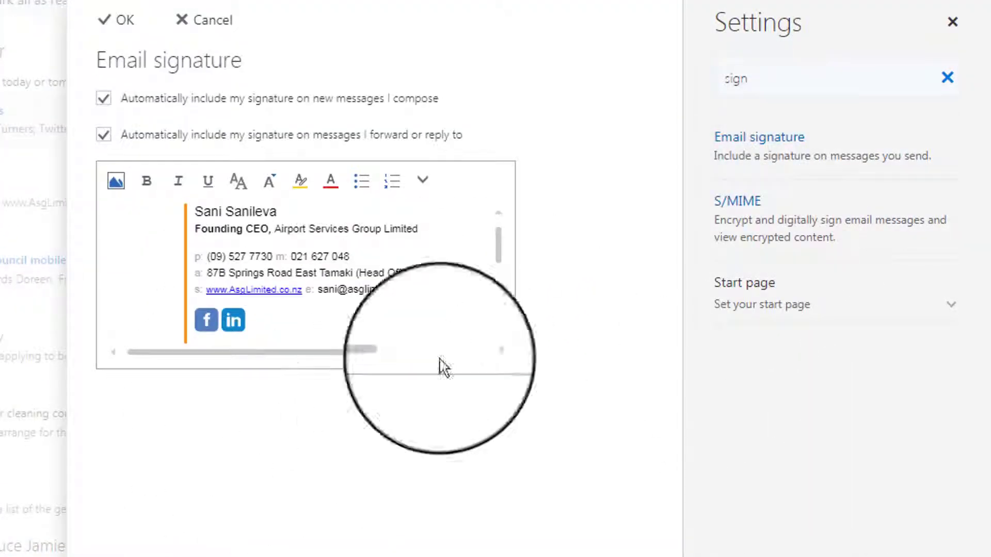
pyautogui.moveTo(498, 252); pyautogui.dragTo(500, 332)
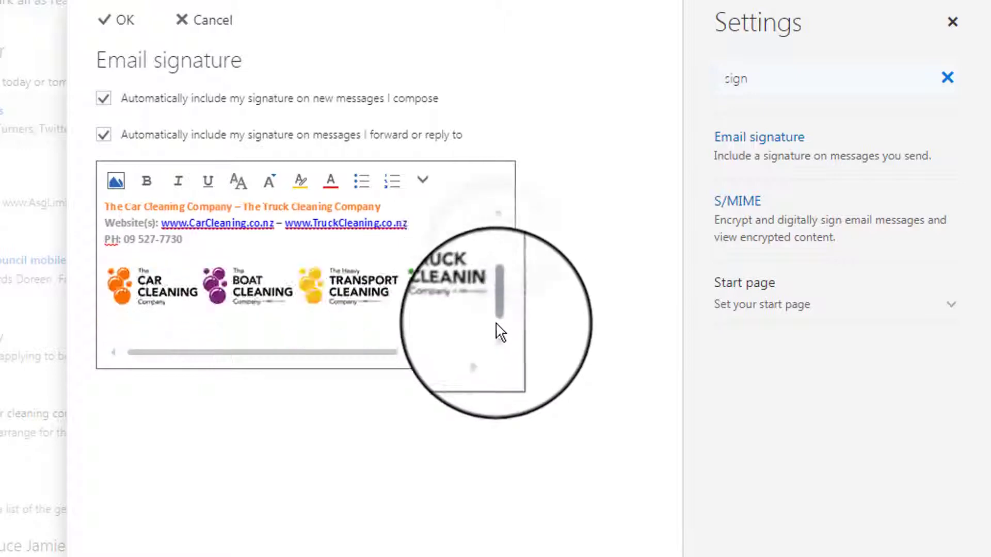
pyautogui.rightClick(228, 293)
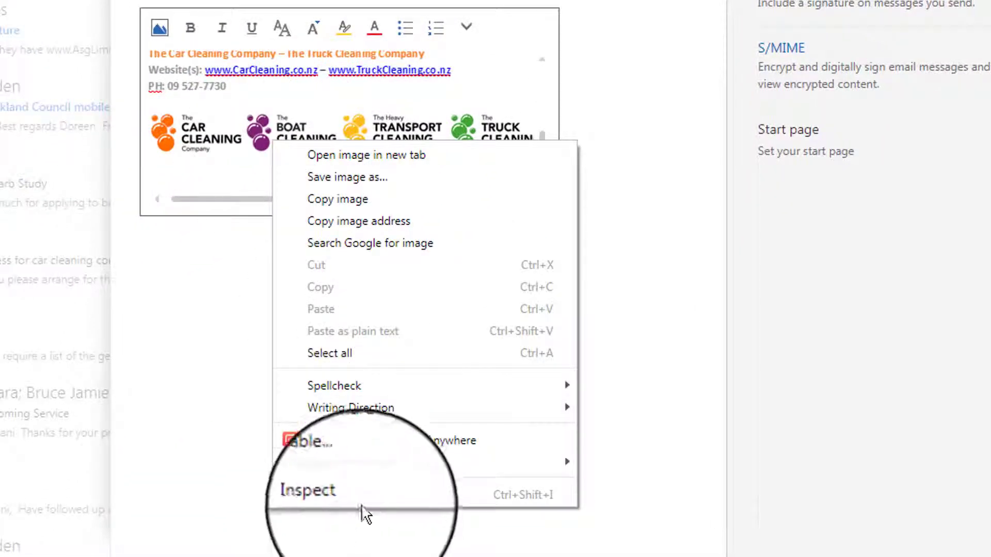
pyautogui.click(364, 496)
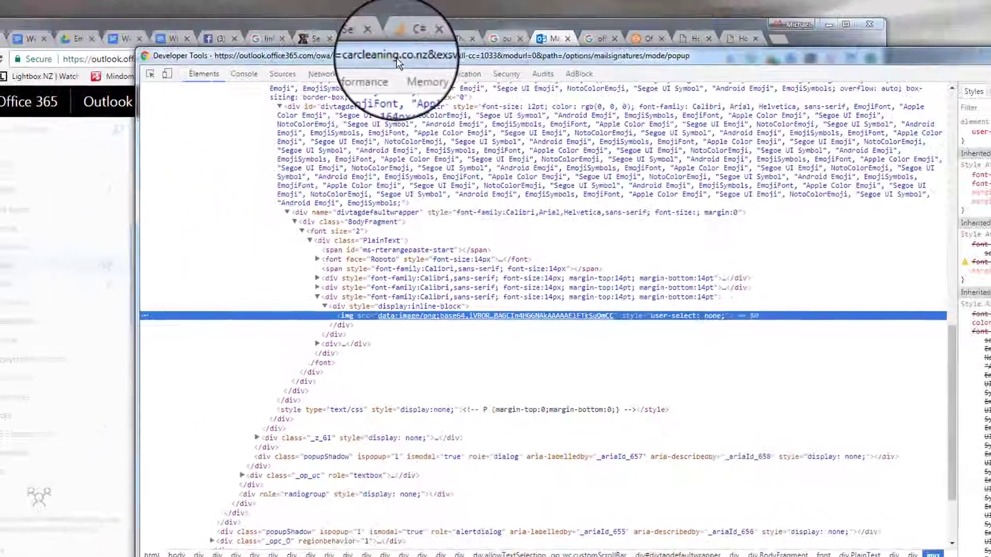
pyautogui.moveTo(398, 57); pyautogui.dragTo(363, 175)
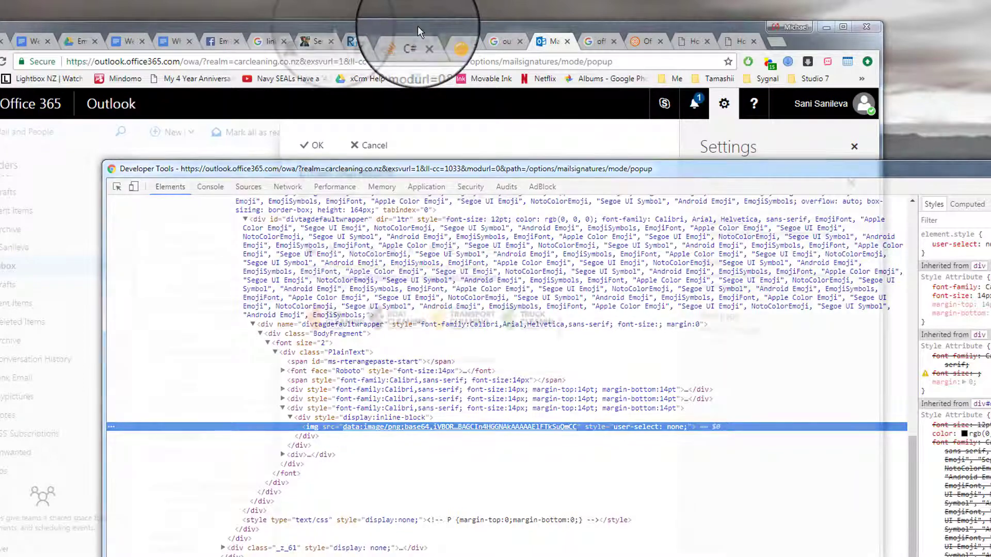
pyautogui.click(417, 26)
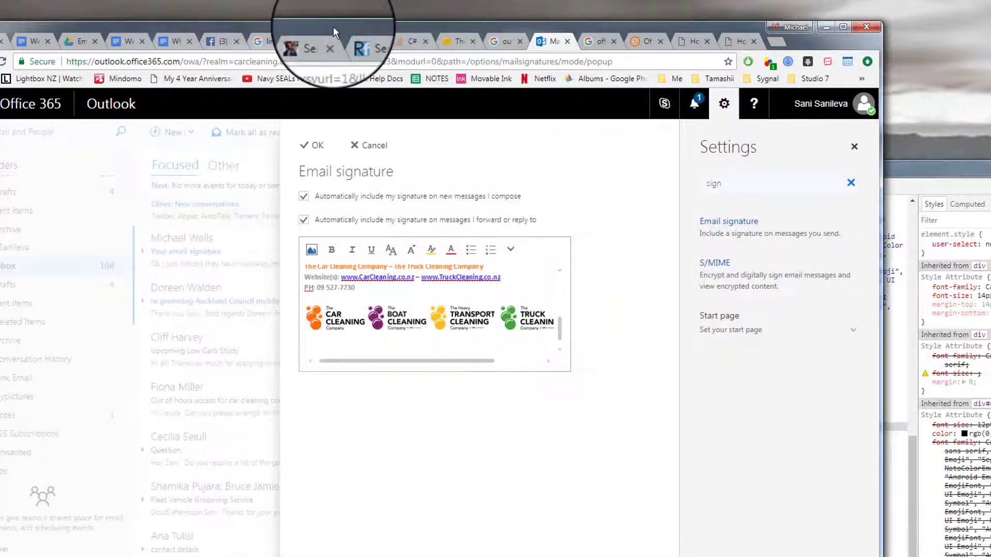